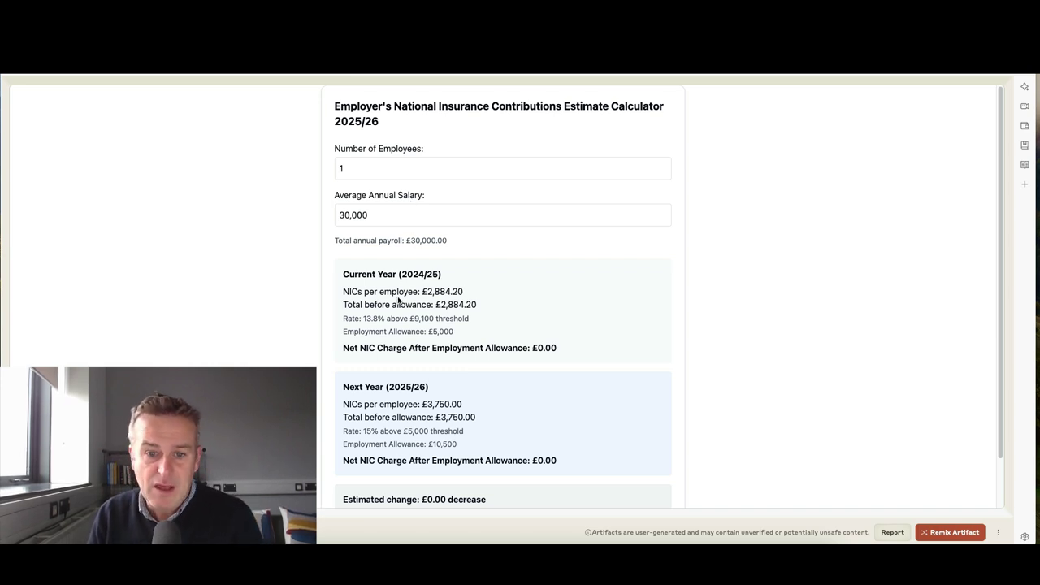
pyautogui.scroll(-2, 388, 320)
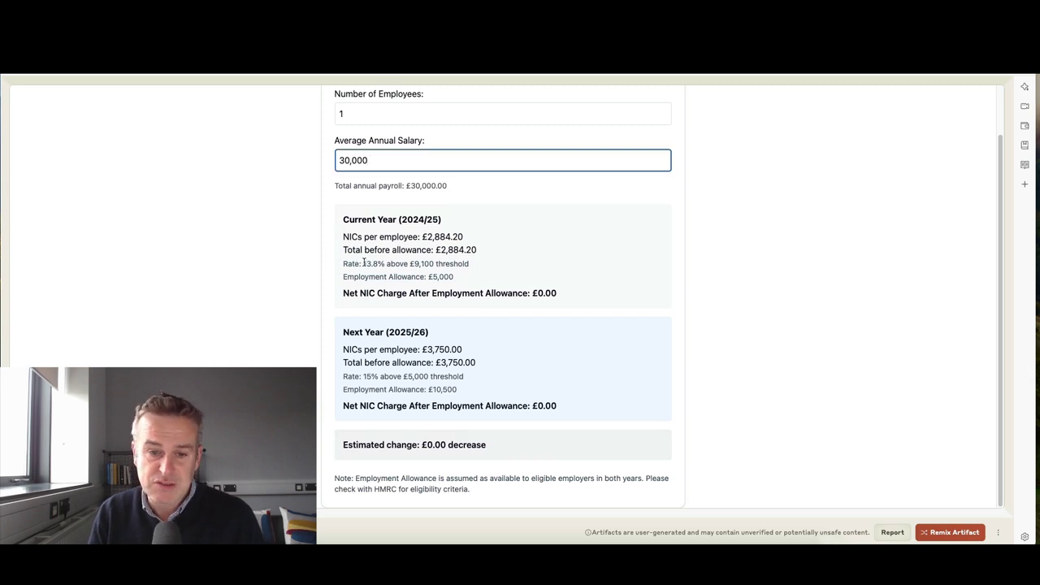
pyautogui.moveTo(363, 262); pyautogui.dragTo(433, 263)
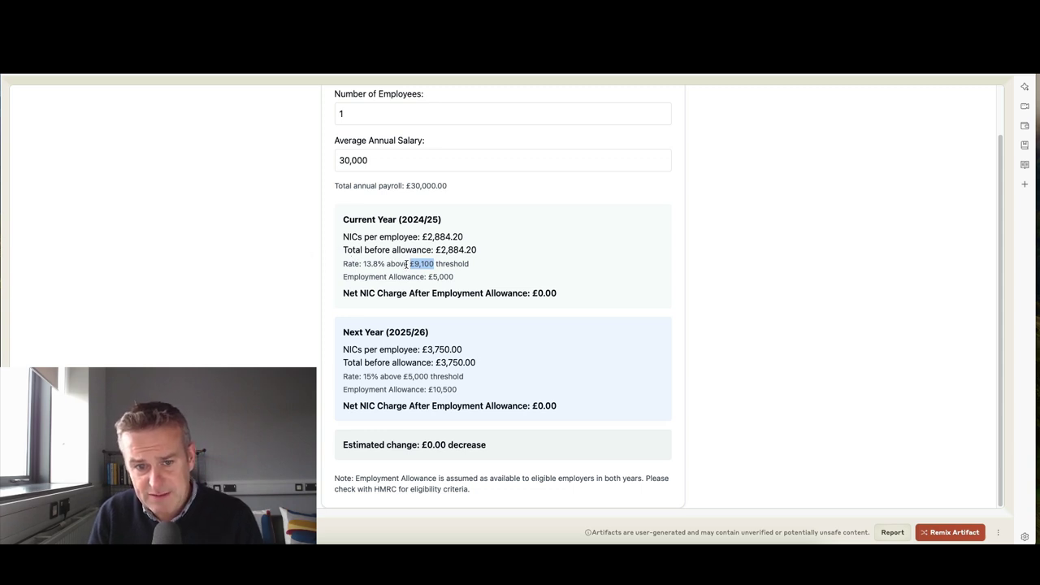
pyautogui.click(432, 263)
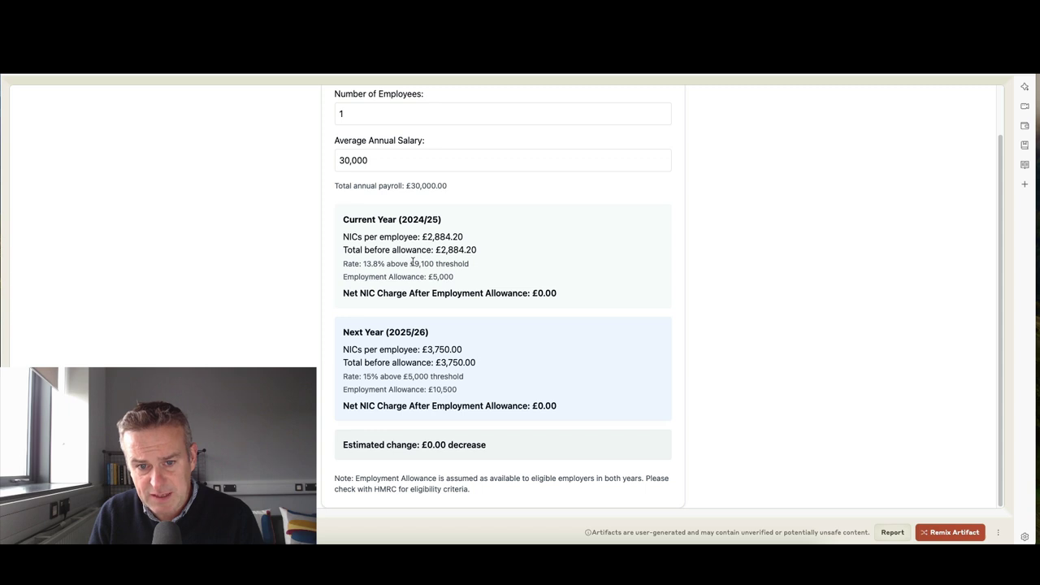
pyautogui.moveTo(411, 262); pyautogui.dragTo(377, 264)
pyautogui.click(379, 265)
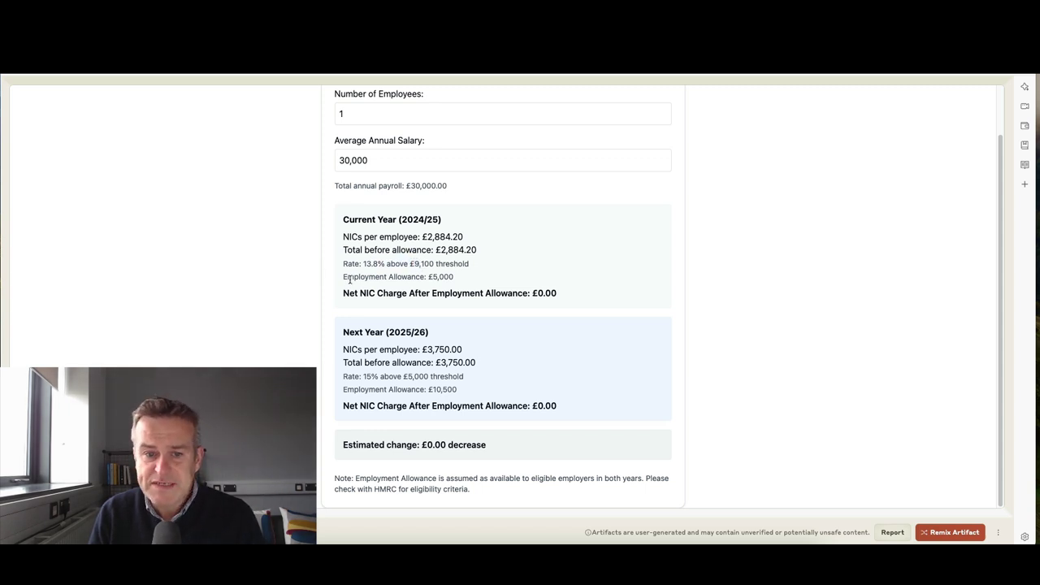
pyautogui.moveTo(343, 276); pyautogui.dragTo(474, 278)
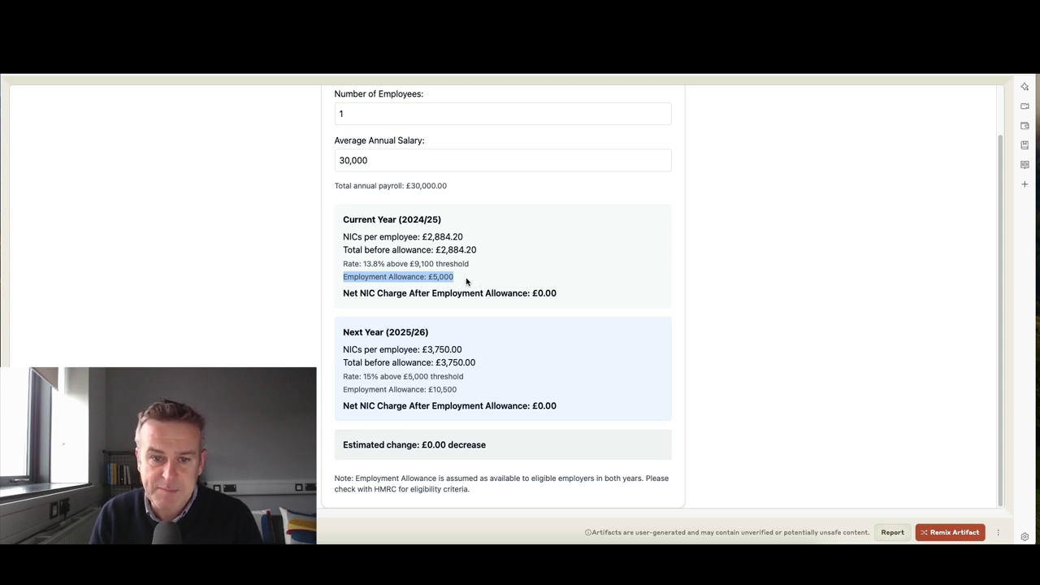
pyautogui.click(465, 280)
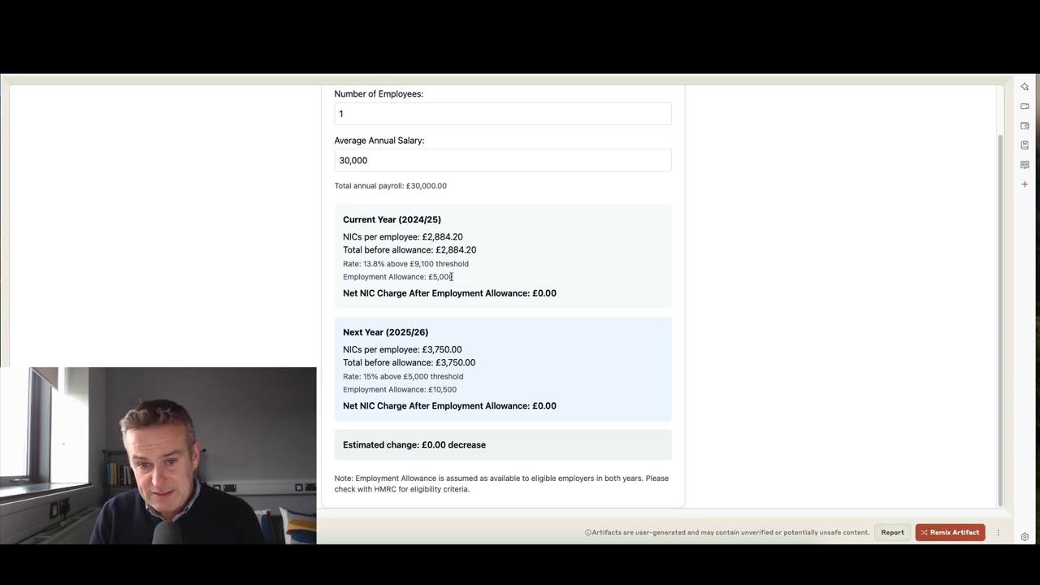
pyautogui.moveTo(453, 276); pyautogui.dragTo(336, 279)
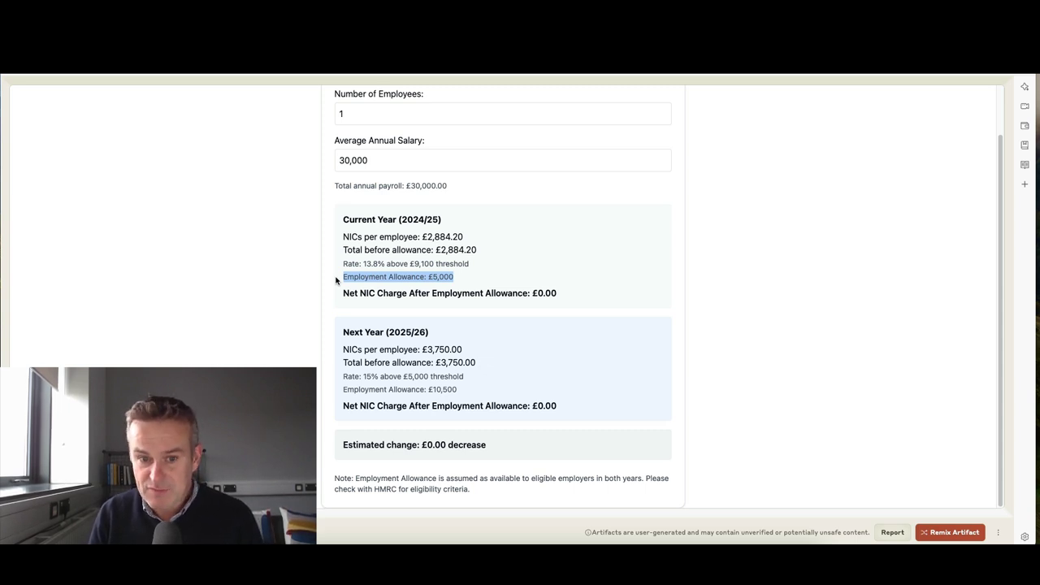
pyautogui.click(458, 278)
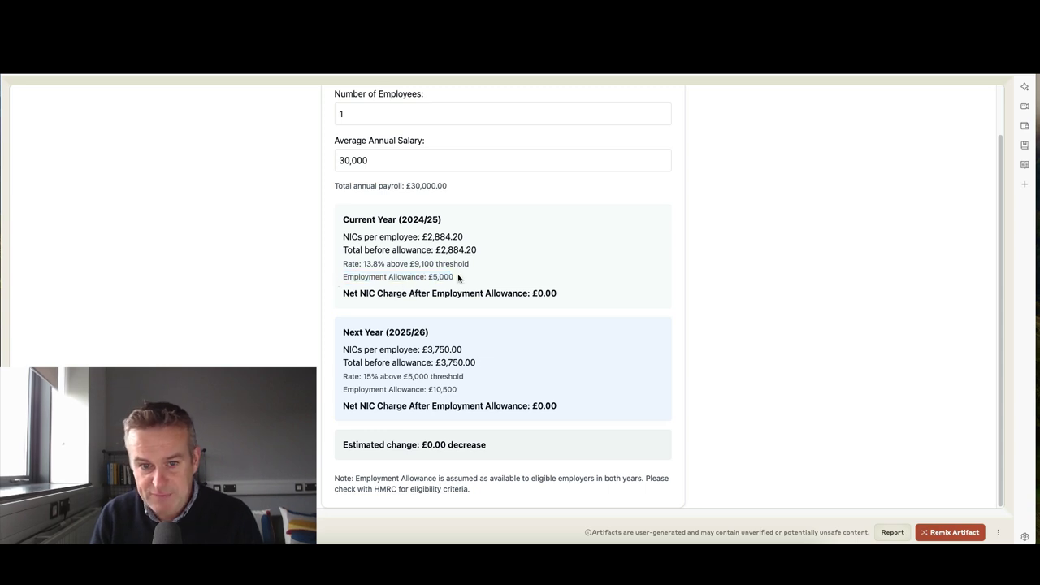
pyautogui.moveTo(458, 277); pyautogui.dragTo(343, 278)
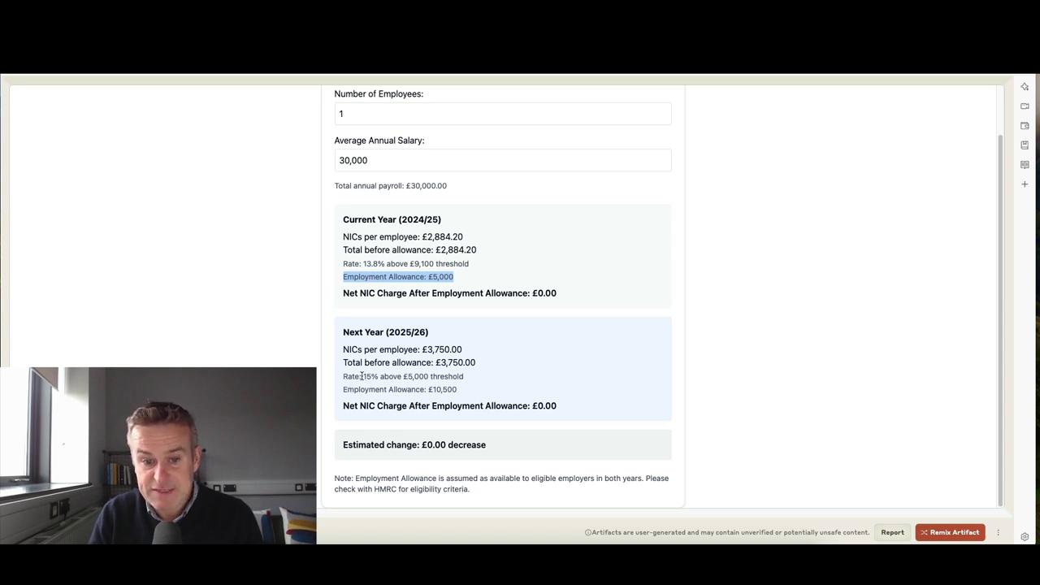
pyautogui.moveTo(361, 376); pyautogui.dragTo(386, 376)
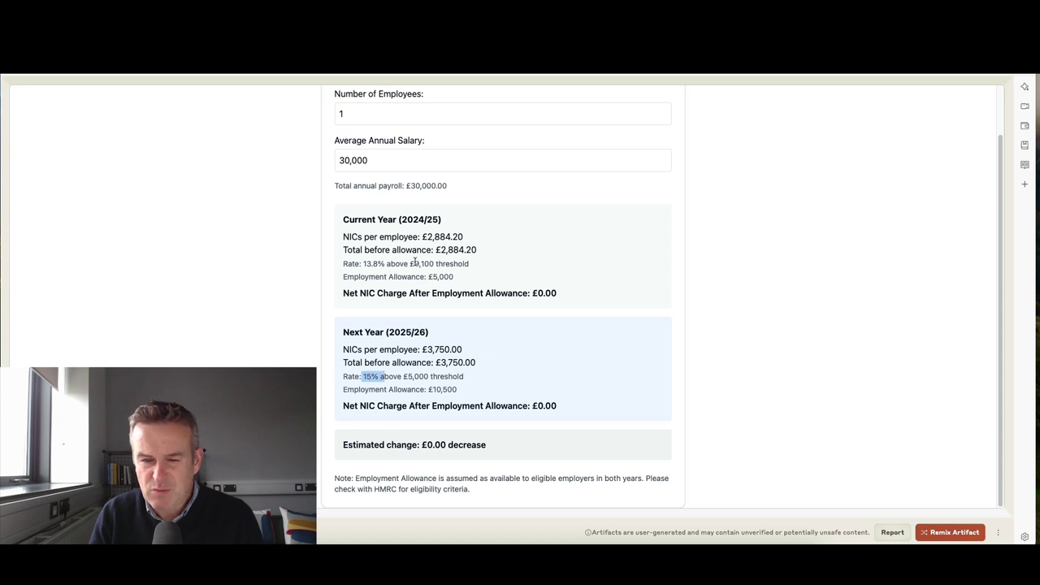
pyautogui.moveTo(410, 263); pyautogui.dragTo(434, 264)
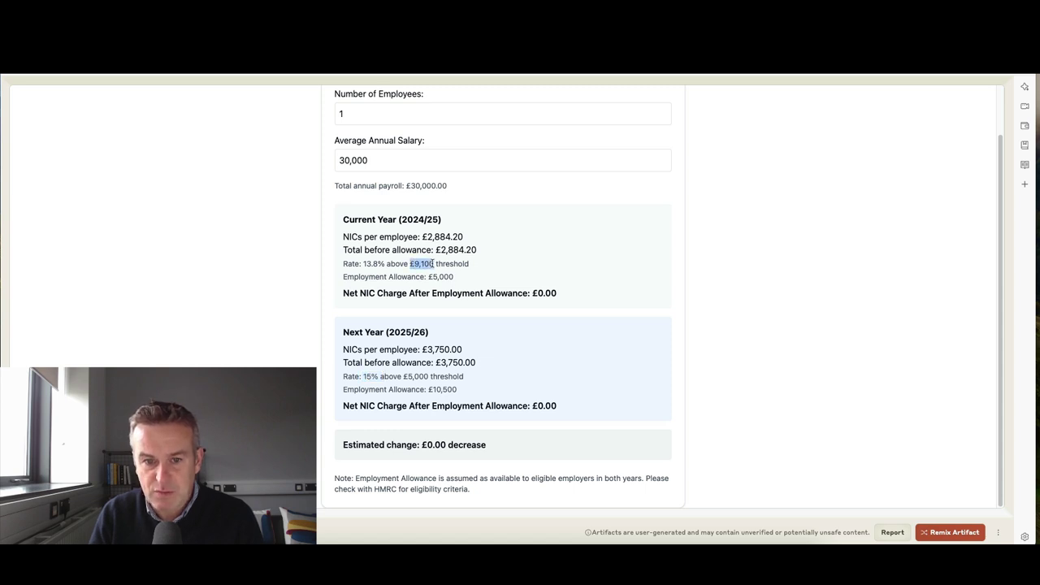
pyautogui.moveTo(403, 376); pyautogui.dragTo(436, 376)
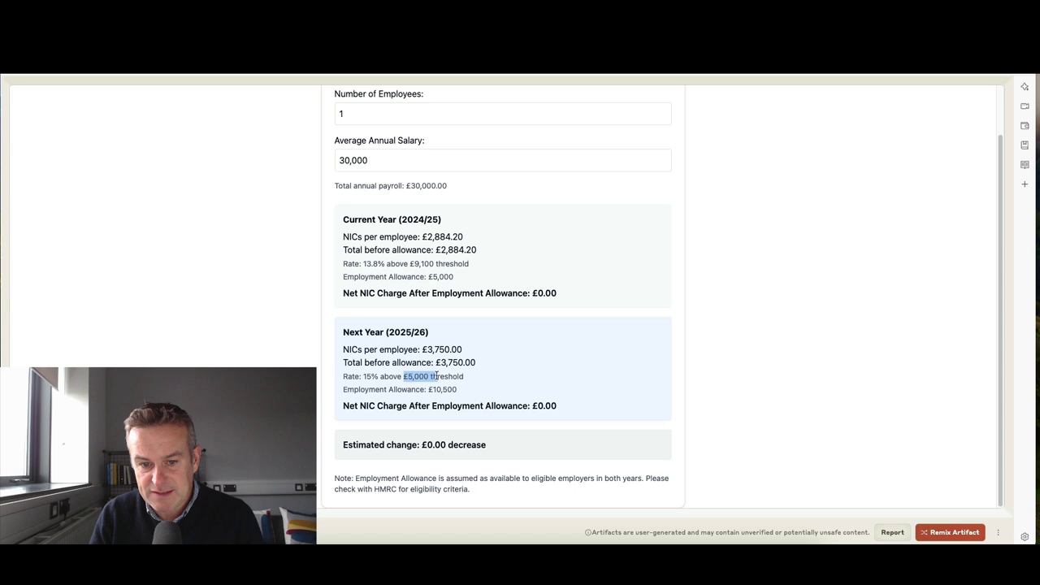
pyautogui.click(426, 371)
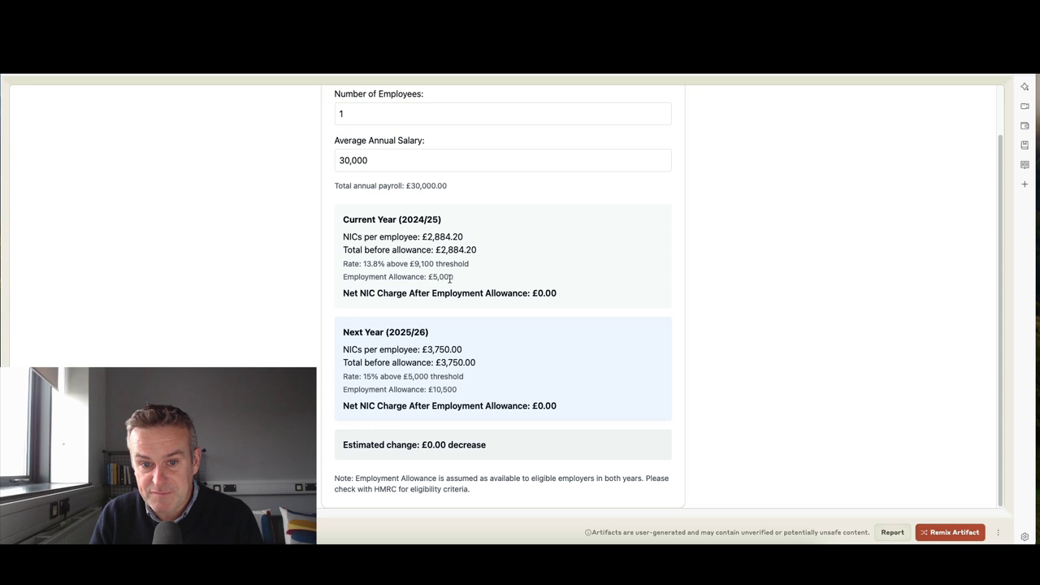
pyautogui.moveTo(428, 389); pyautogui.dragTo(460, 394)
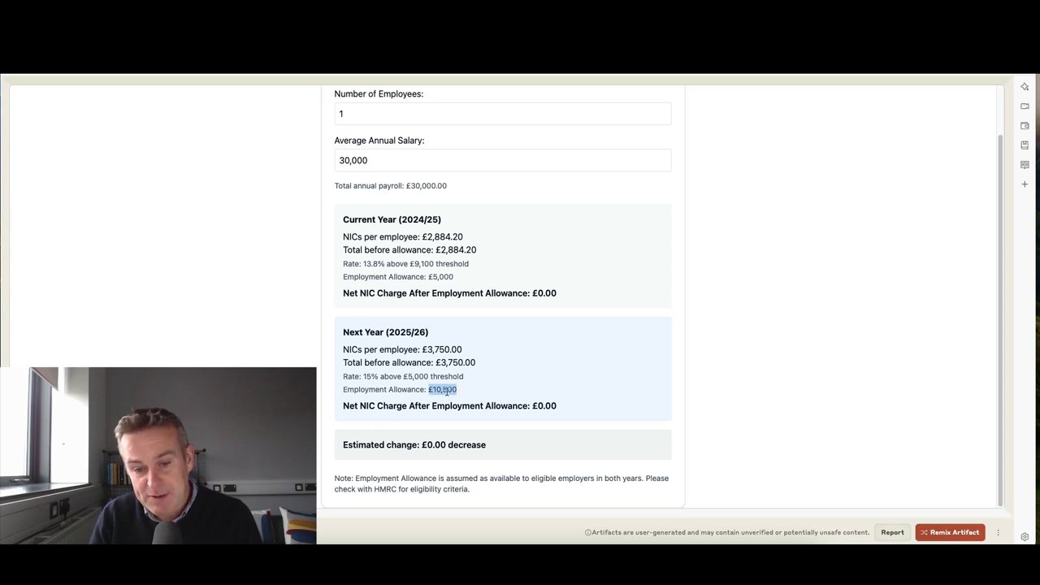
pyautogui.click(446, 390)
pyautogui.moveTo(344, 389); pyautogui.dragTo(462, 393)
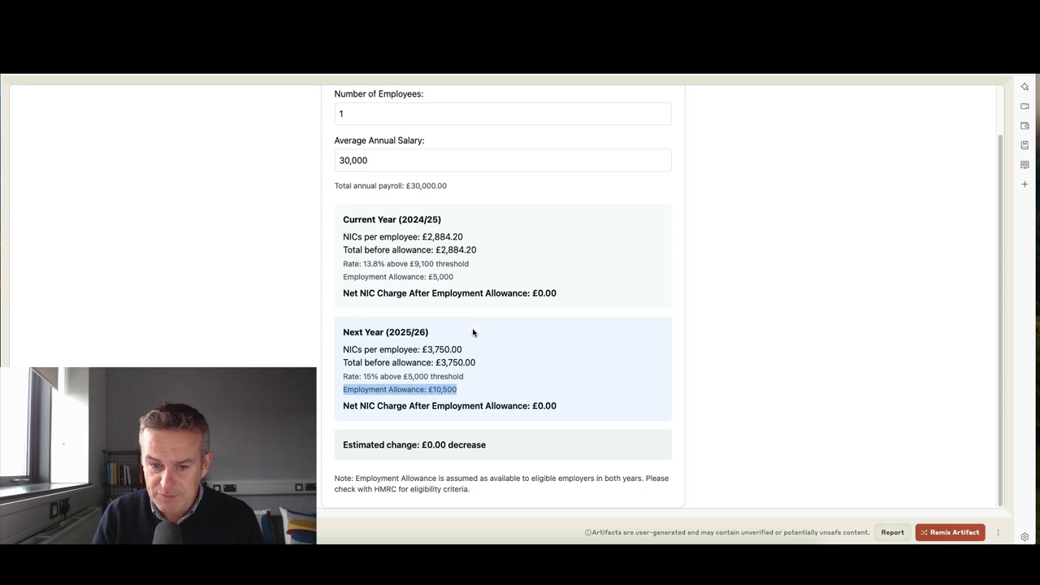
pyautogui.moveTo(459, 393); pyautogui.dragTo(345, 391)
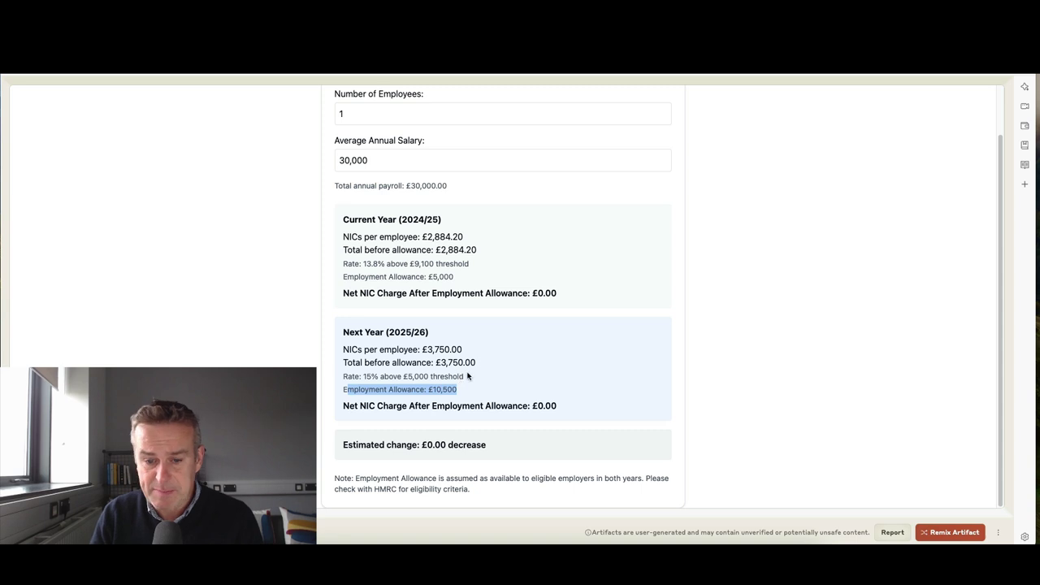
# Enter 4 employees and highlight the next-year £10,500 allowance and £4,500.00 net charge
pyautogui.scroll(2, 468, 374)
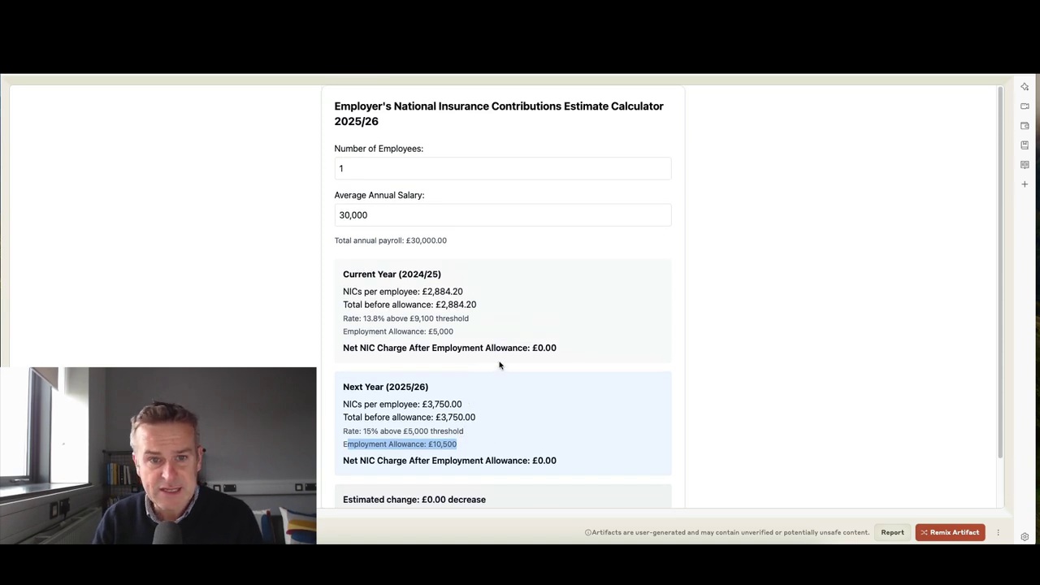
pyautogui.click(355, 169)
pyautogui.doubleClick(354, 168)
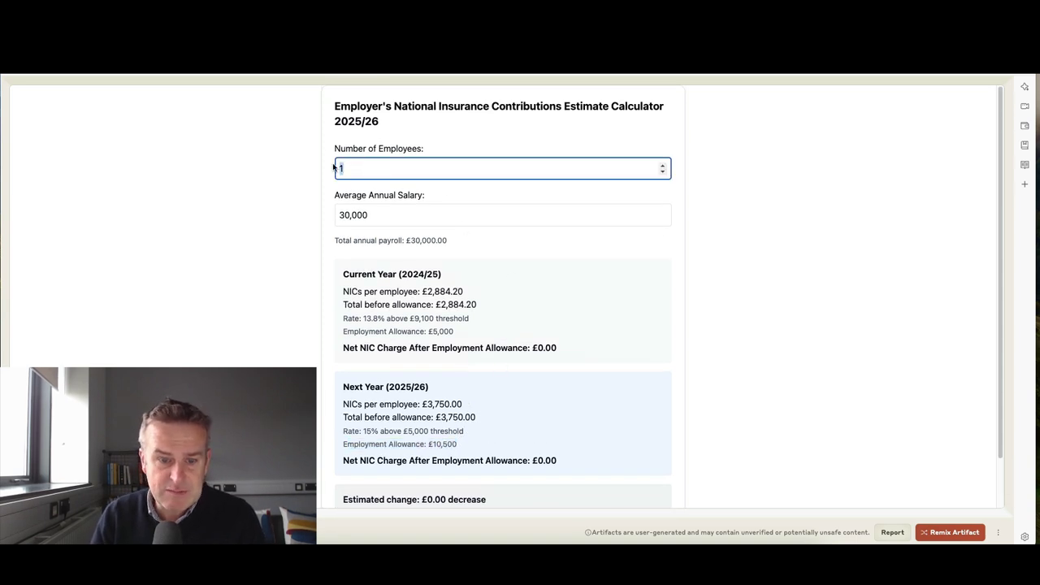
pyautogui.write('4')
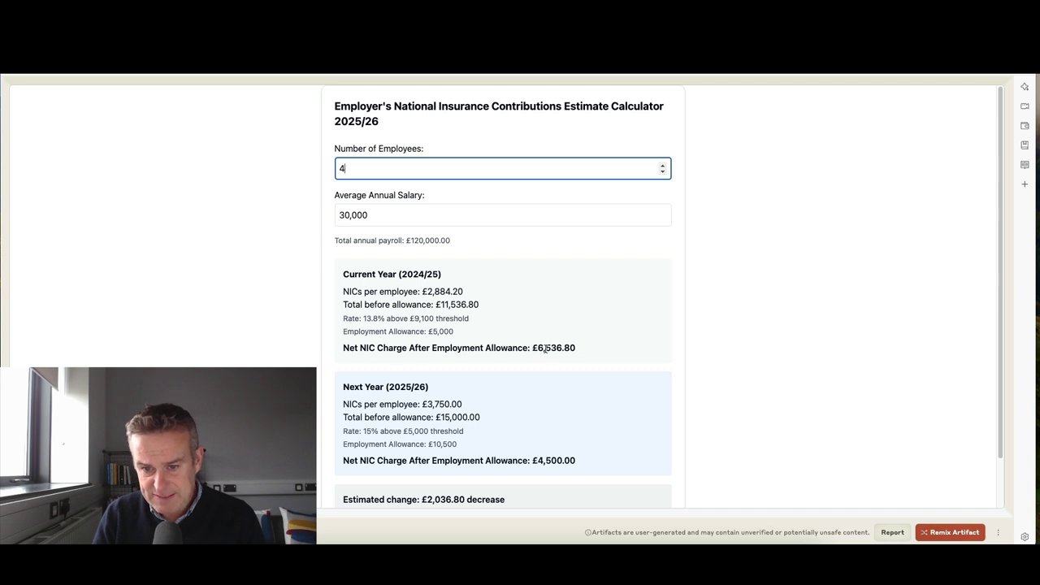
pyautogui.scroll(-1, 411, 397)
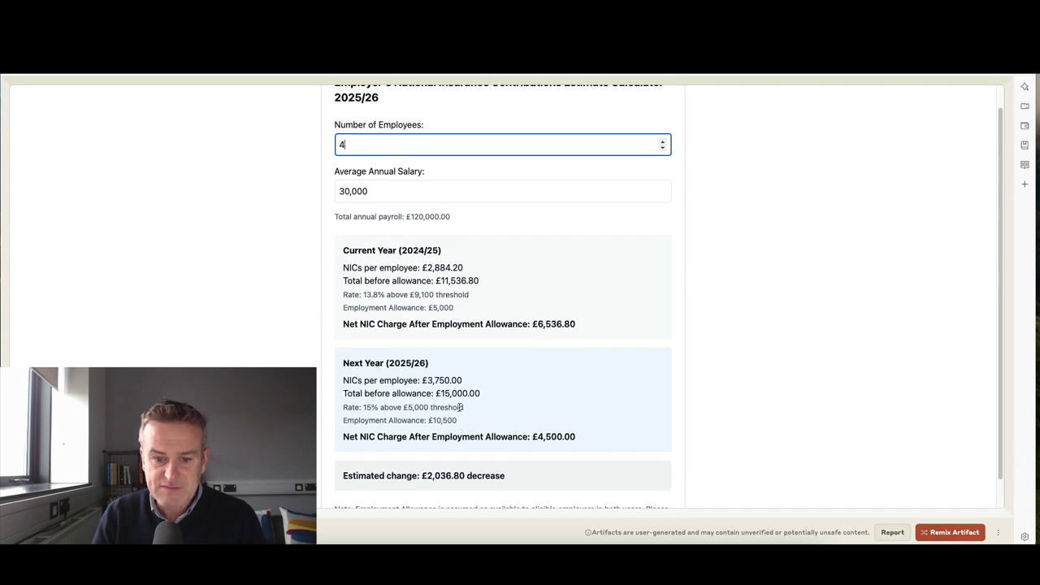
pyautogui.moveTo(462, 420); pyautogui.dragTo(425, 420)
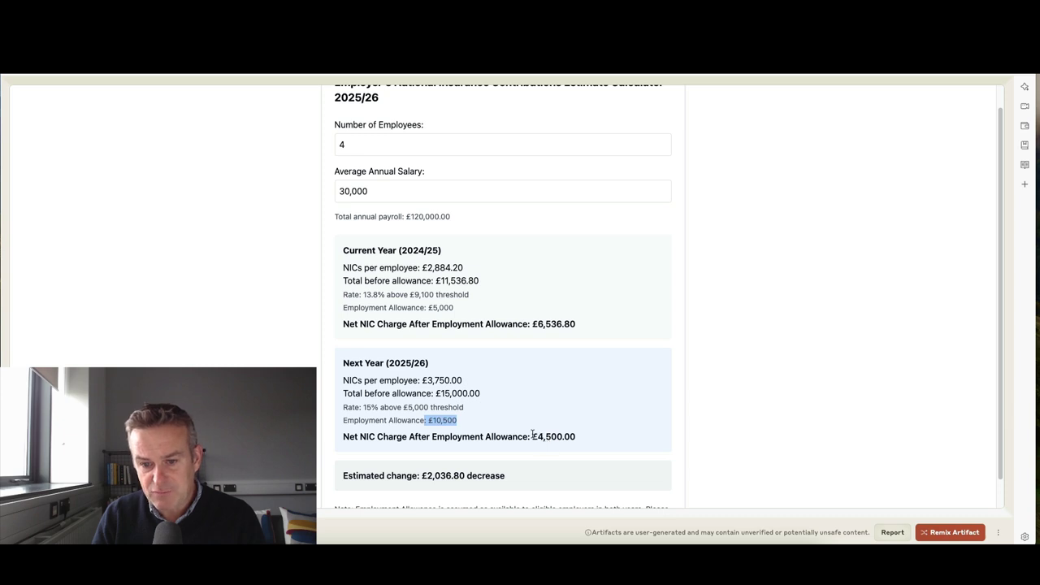
pyautogui.moveTo(532, 437); pyautogui.dragTo(579, 438)
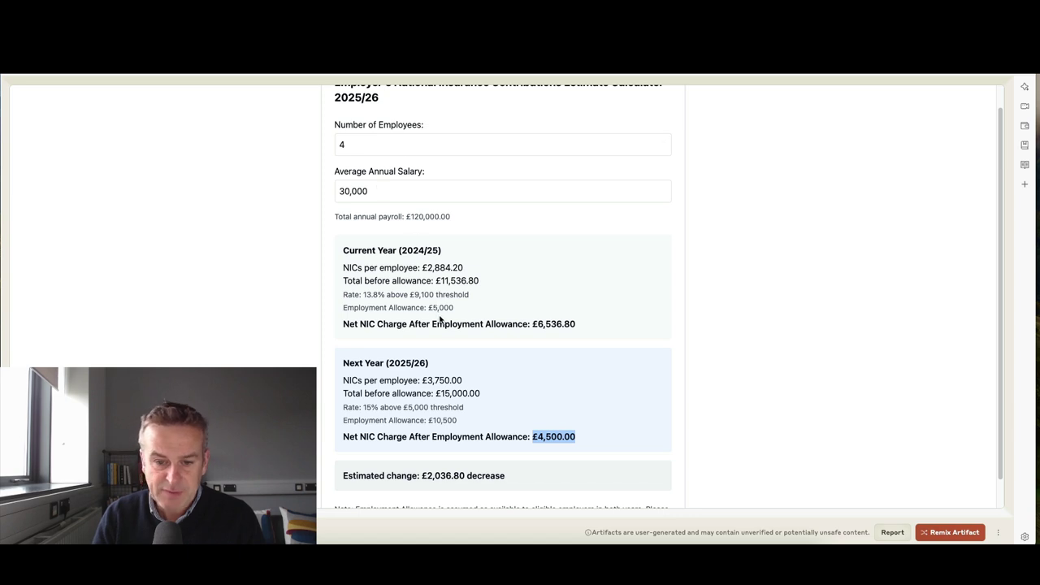
# Change the number of employees to 8, then to 7
pyautogui.click(338, 143)
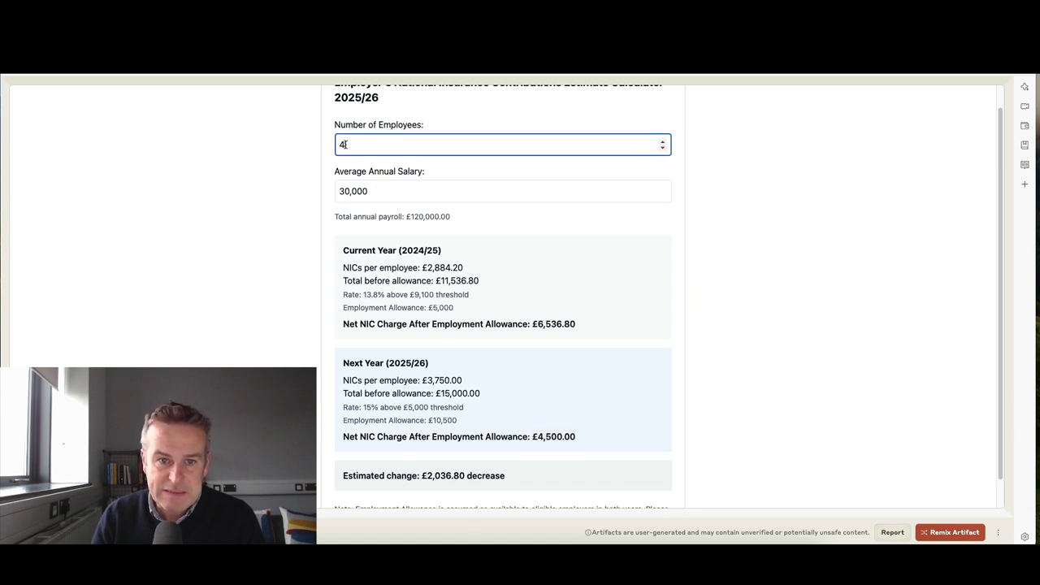
pyautogui.write('8')
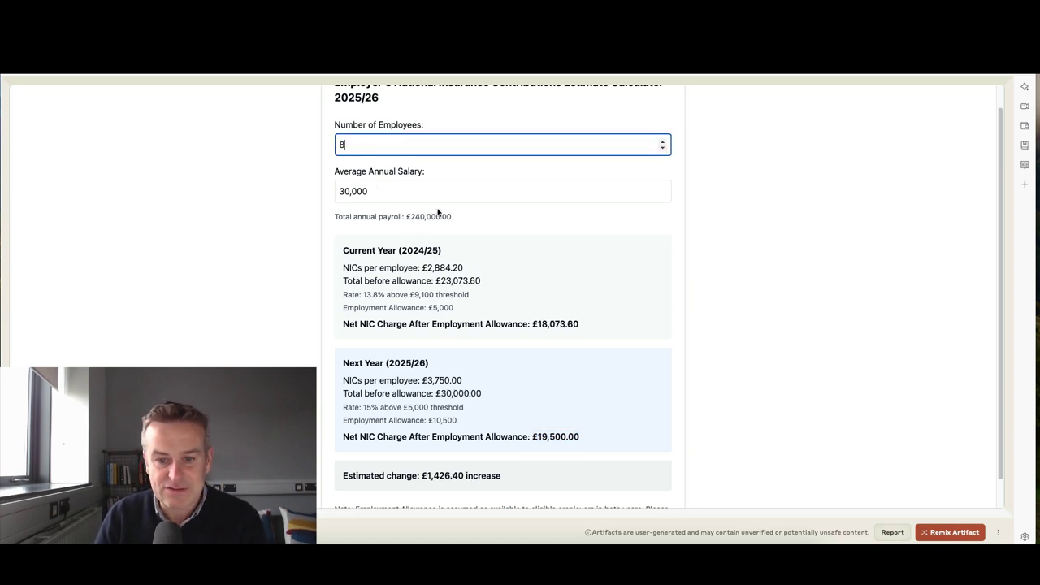
pyautogui.click(434, 231)
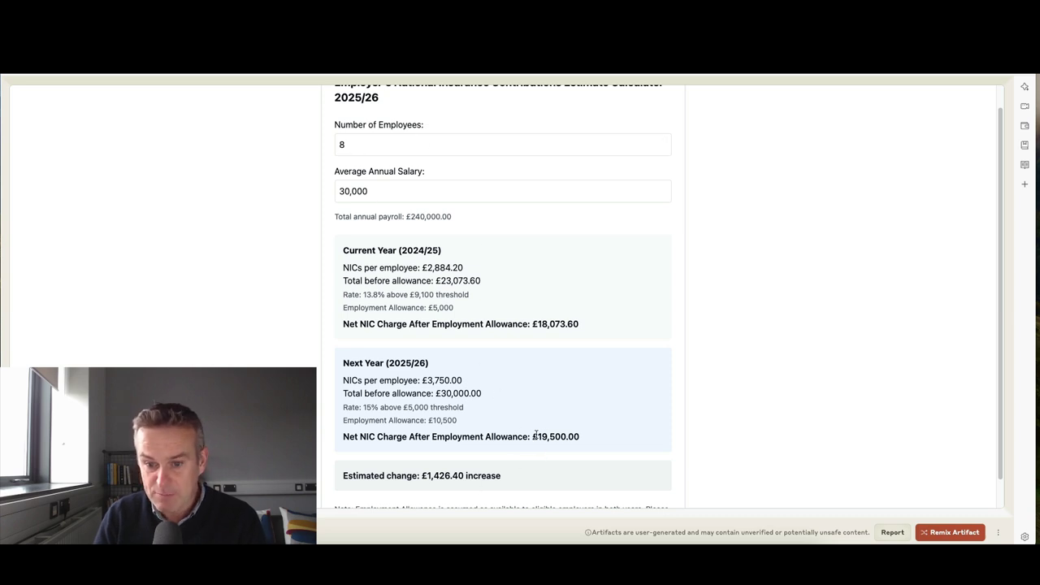
pyautogui.moveTo(349, 145); pyautogui.dragTo(304, 144)
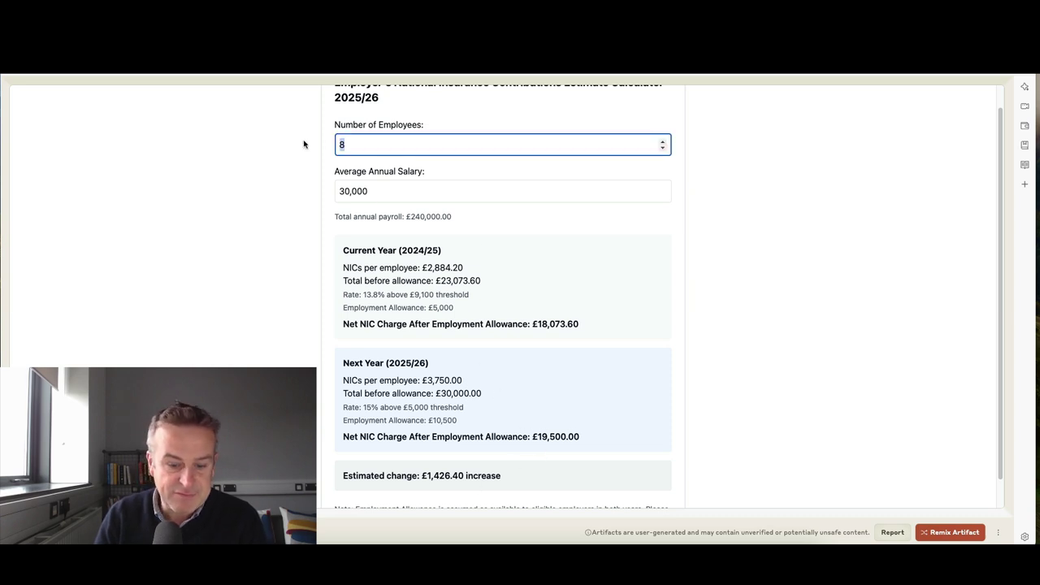
pyautogui.write('7')
pyautogui.click(426, 280)
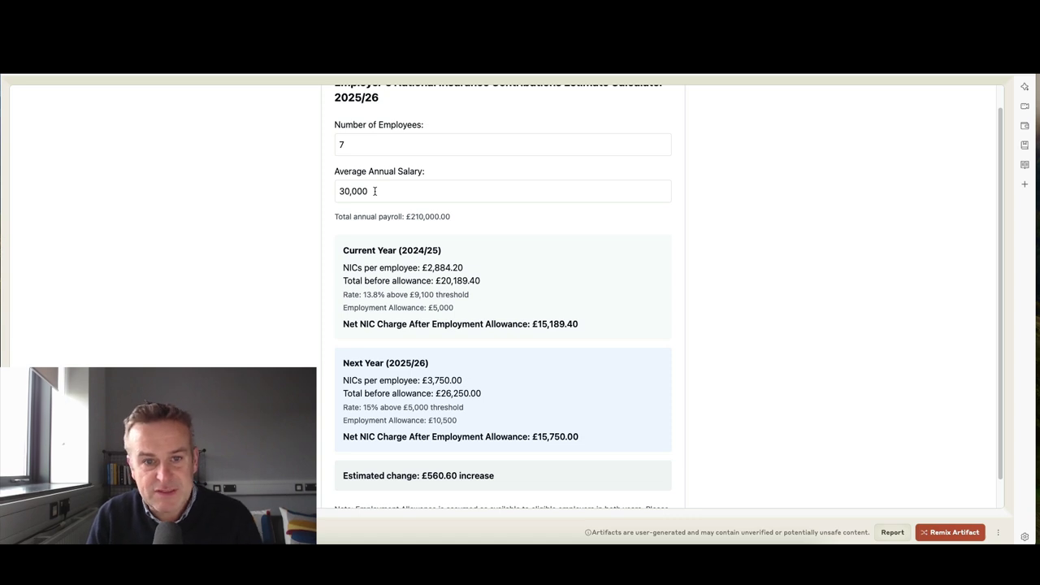
# Replace the employee count with 4
pyautogui.click(374, 191)
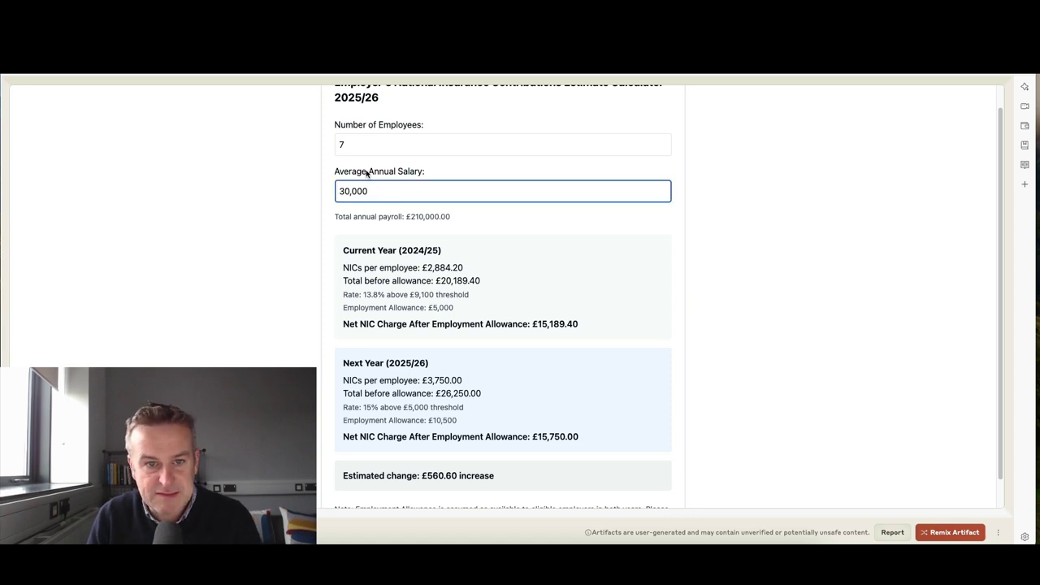
pyautogui.click(338, 143)
pyautogui.press('BackSpace')
pyautogui.write('4')
pyautogui.click(573, 316)
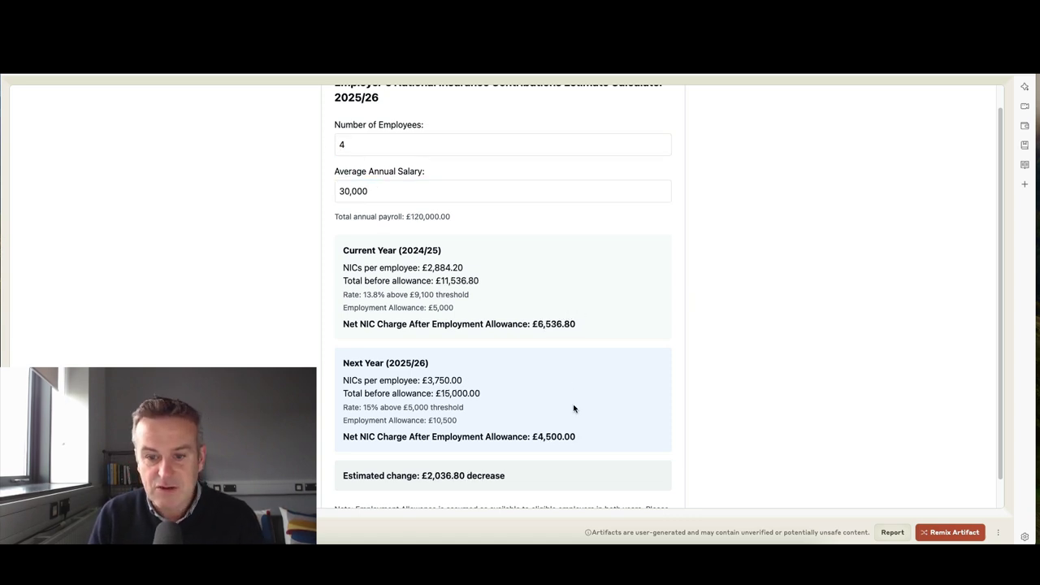
# Set the employee count to 25 with the 30,000 average salary
pyautogui.scroll(1, 547, 301)
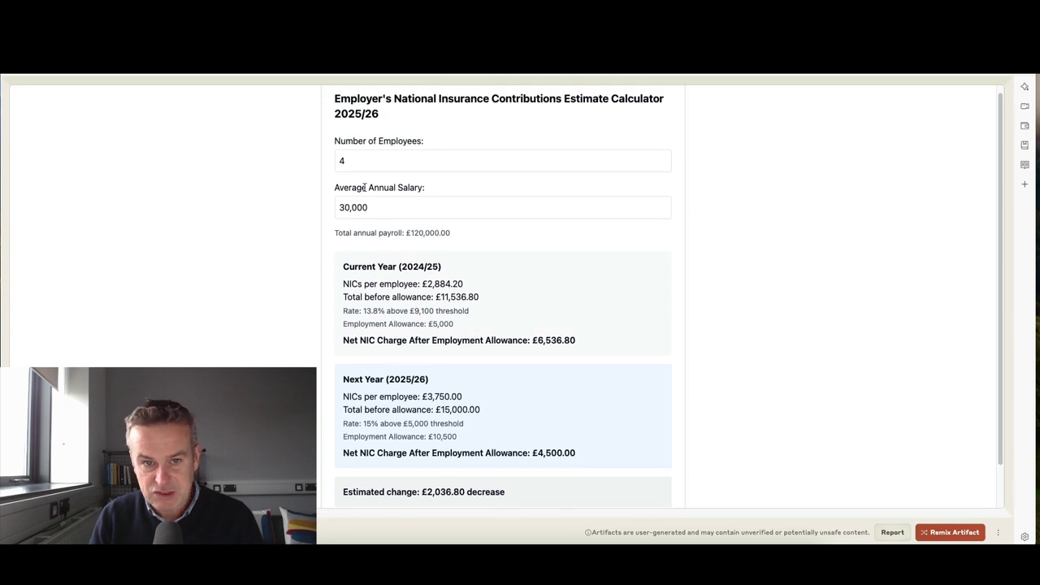
pyautogui.moveTo(358, 167); pyautogui.dragTo(331, 162)
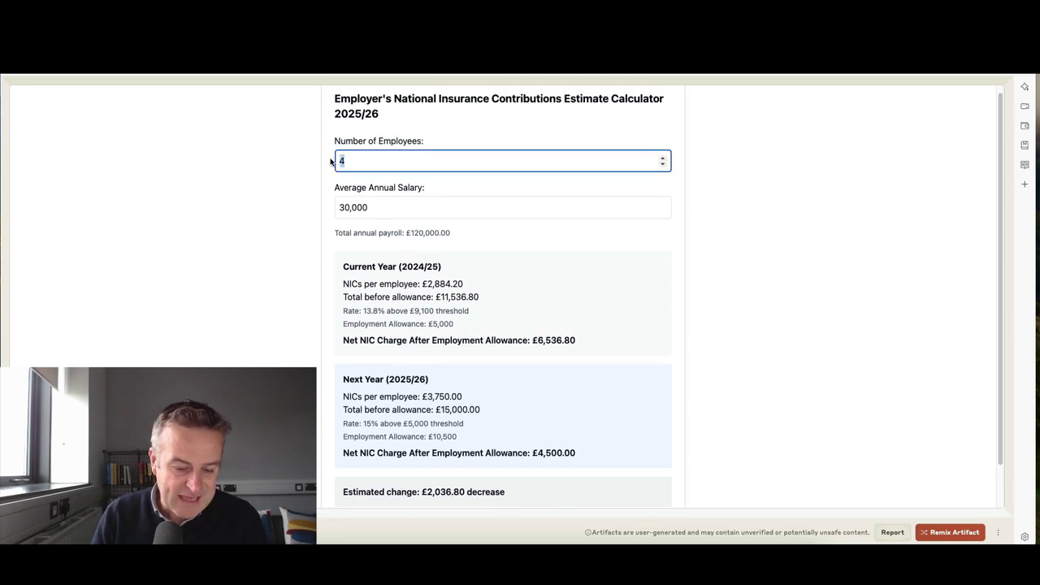
pyautogui.write('25')
pyautogui.click(444, 235)
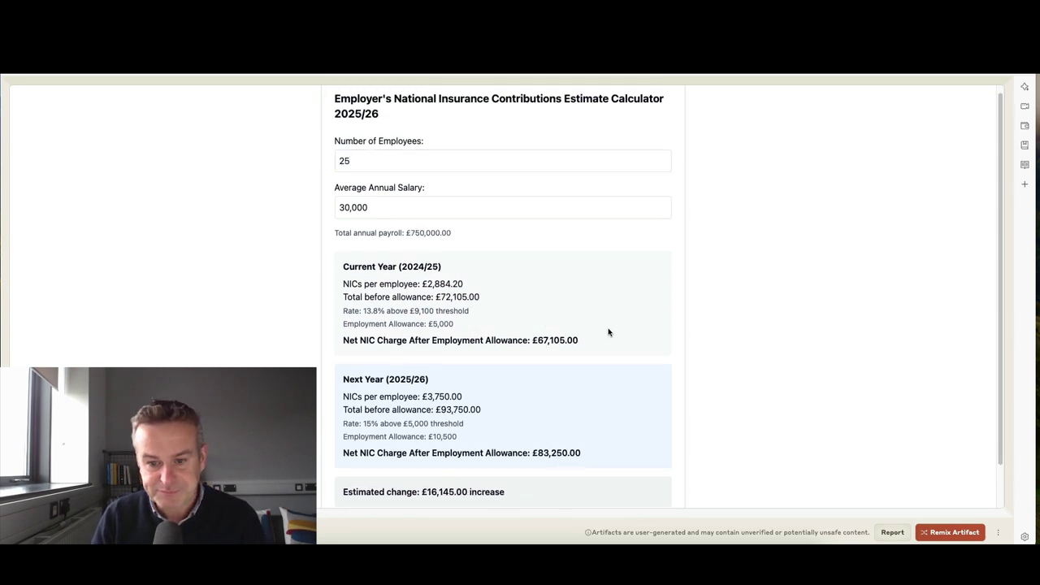
pyautogui.scroll(-1, 607, 331)
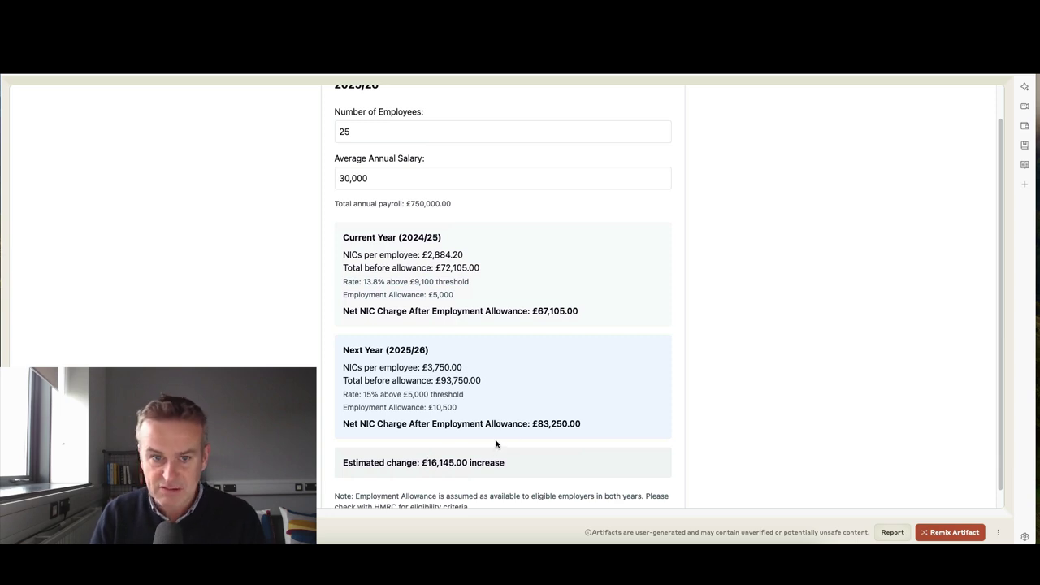
# Change the average salary to 45,000, then 70,000, and highlight the £28,145.00 change
pyautogui.moveTo(396, 187); pyautogui.dragTo(290, 172)
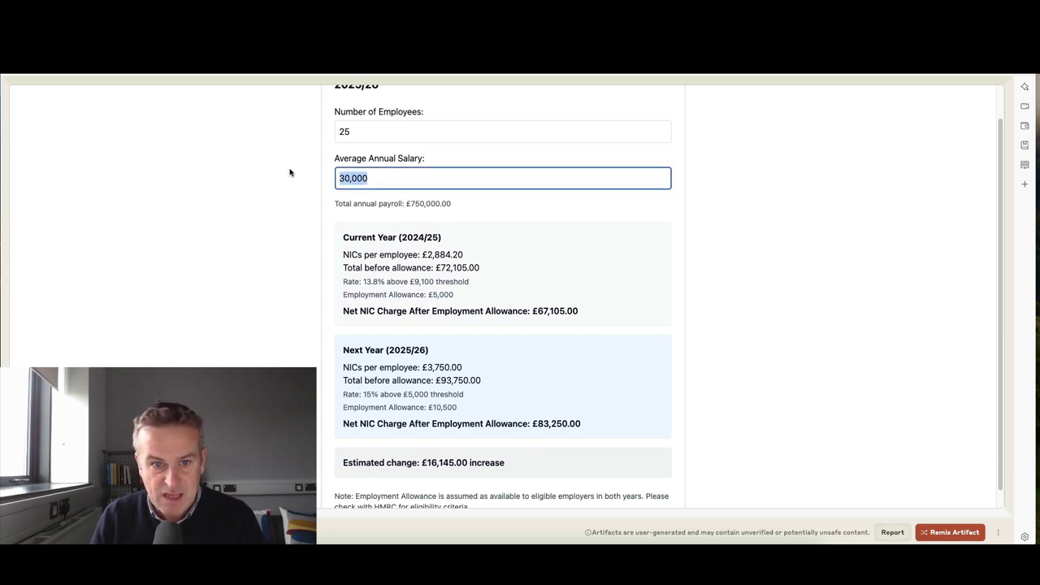
pyautogui.write('45000')
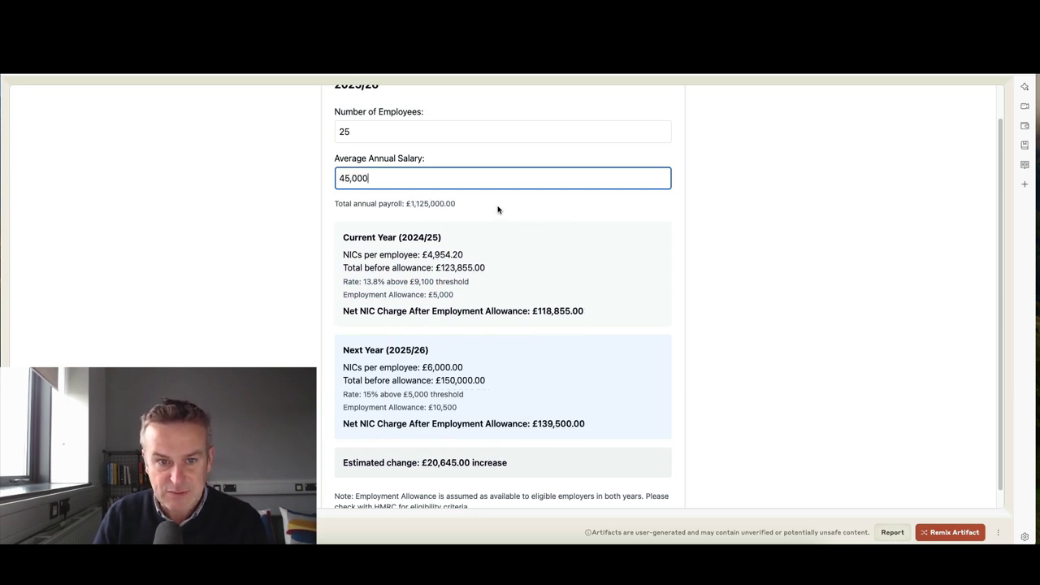
pyautogui.moveTo(389, 183); pyautogui.dragTo(285, 179)
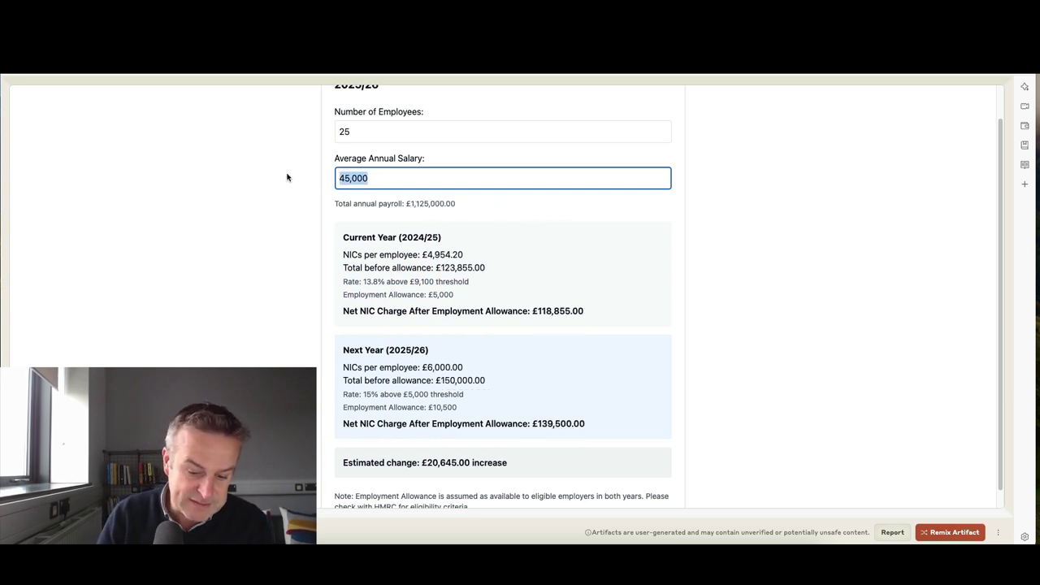
pyautogui.write('70000')
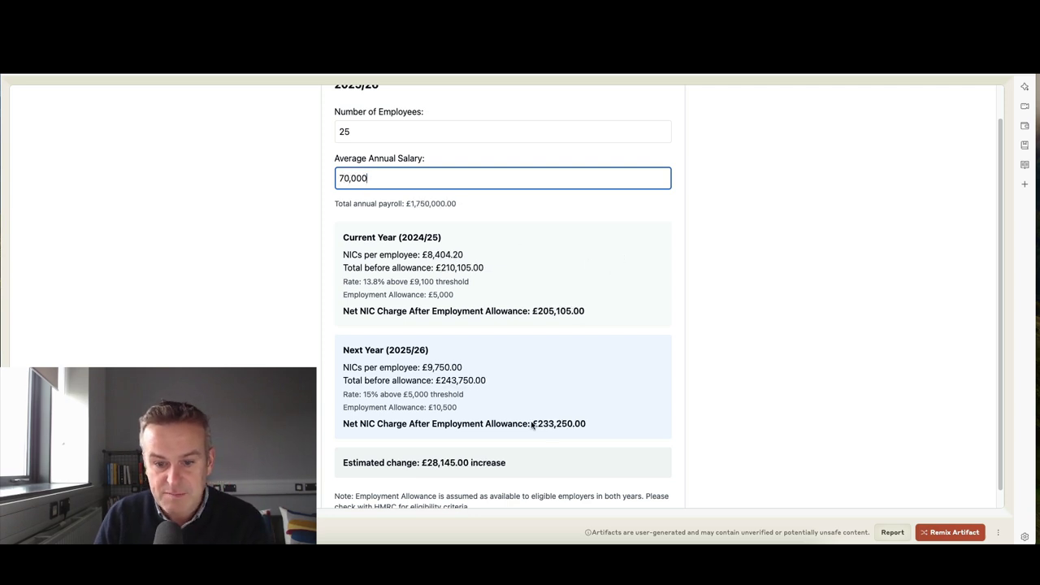
pyautogui.moveTo(422, 462); pyautogui.dragTo(469, 462)
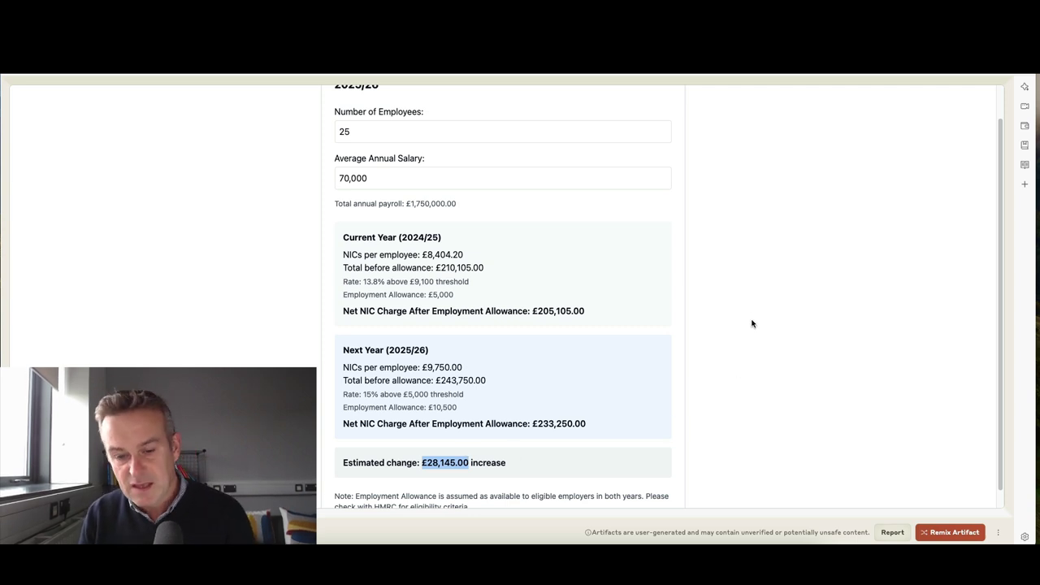
pyautogui.scroll(-1, 723, 401)
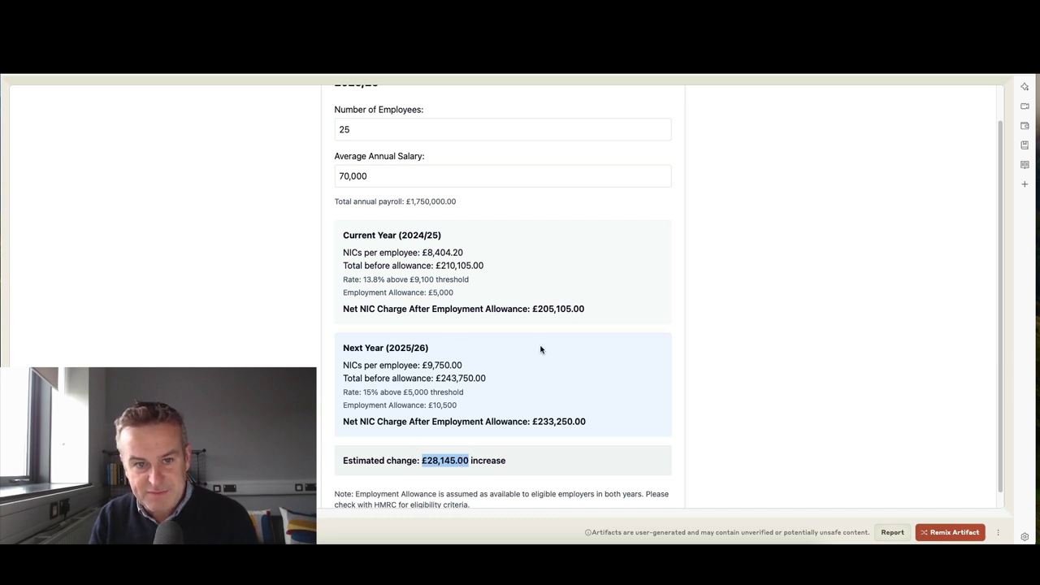
# Set 200 employees and highlight the resulting 263,660 estimated change
pyautogui.doubleClick(363, 130)
pyautogui.write('200')
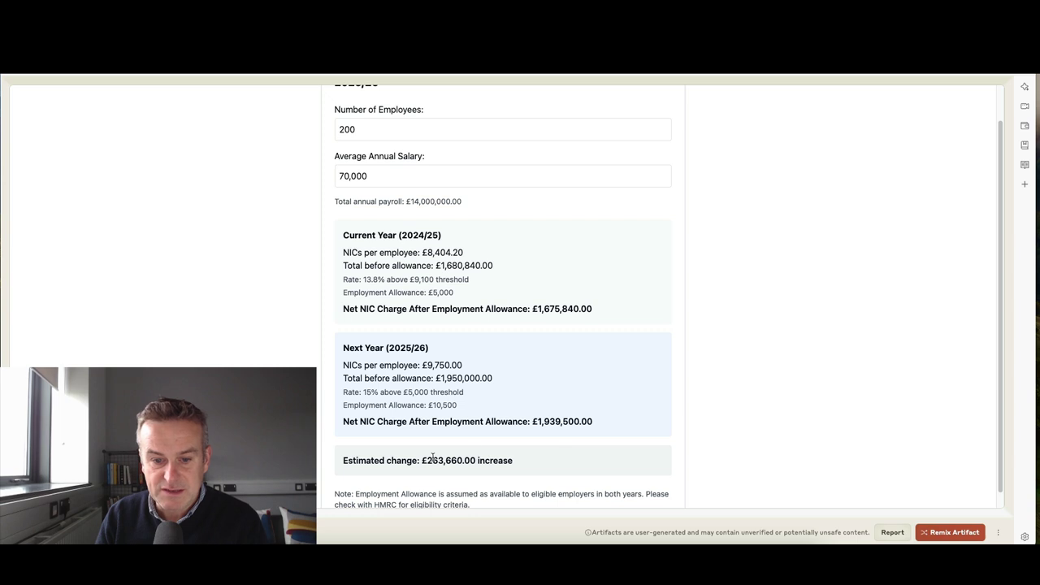
pyautogui.moveTo(427, 460); pyautogui.dragTo(465, 460)
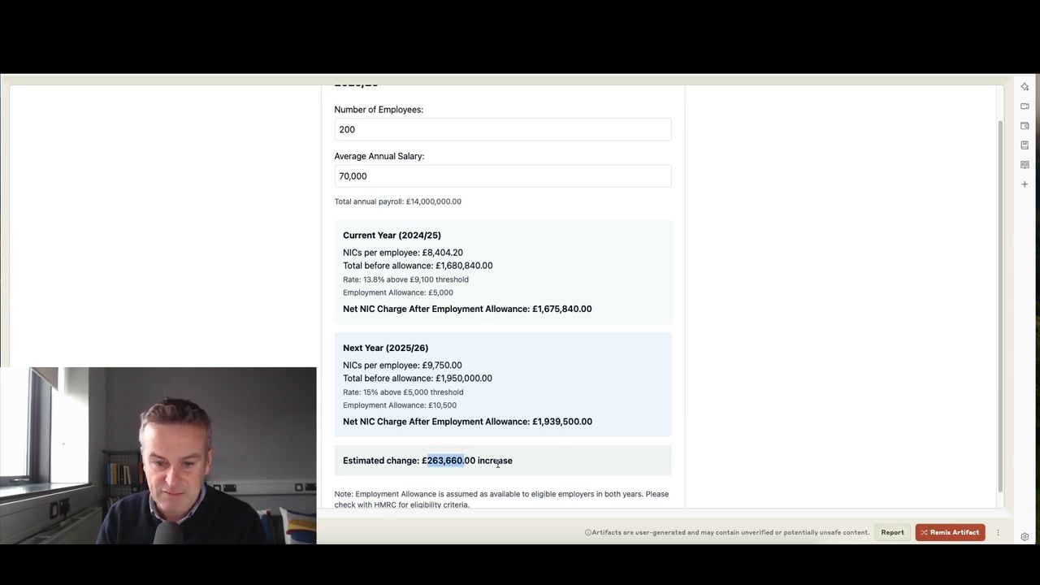
pyautogui.click(446, 468)
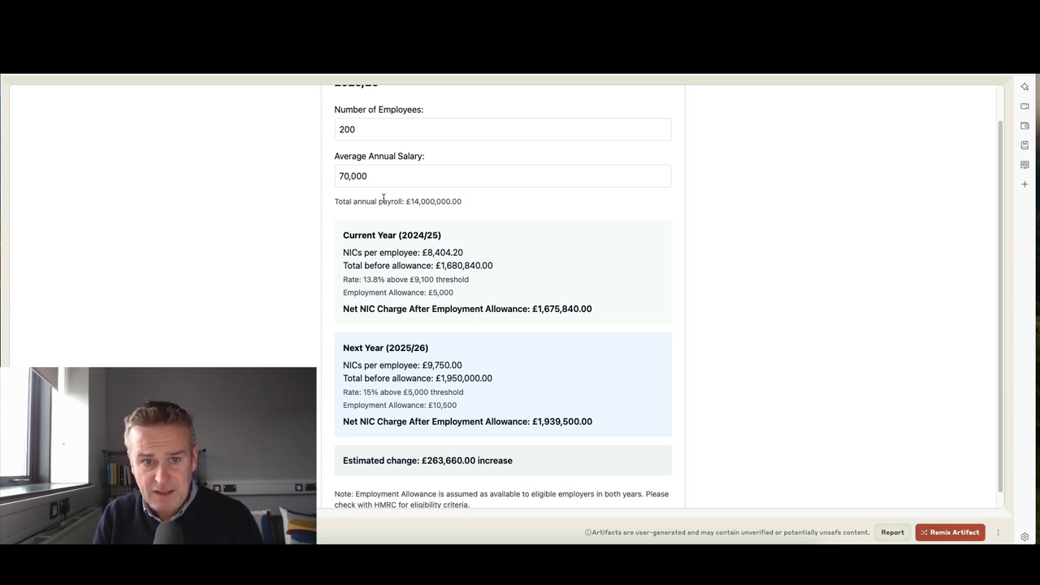
# Change to 2000 employees on a 50,000 average salary
pyautogui.click(385, 130)
pyautogui.write('0')
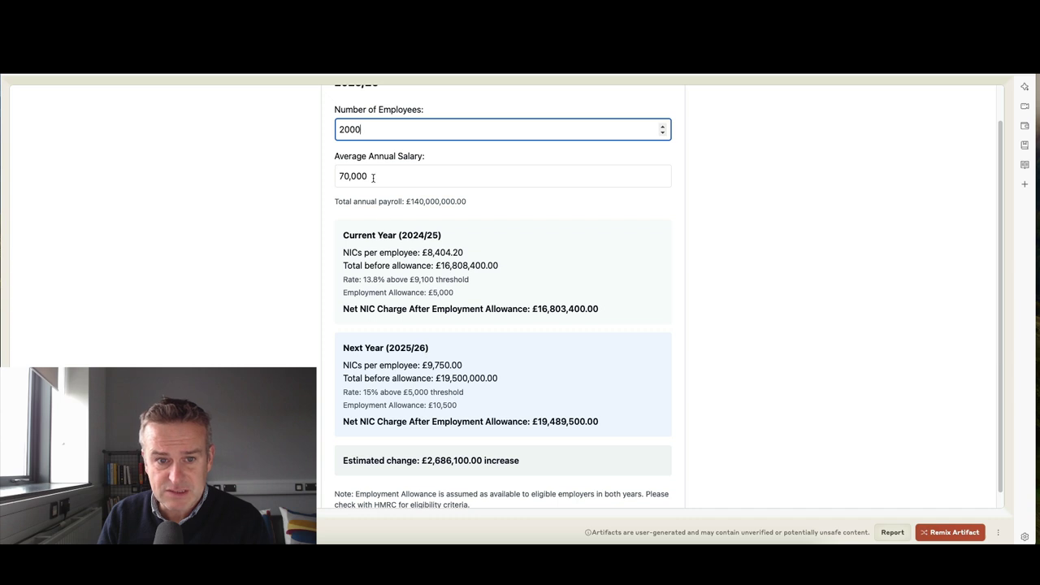
pyautogui.press('Tab')
pyautogui.write('5')
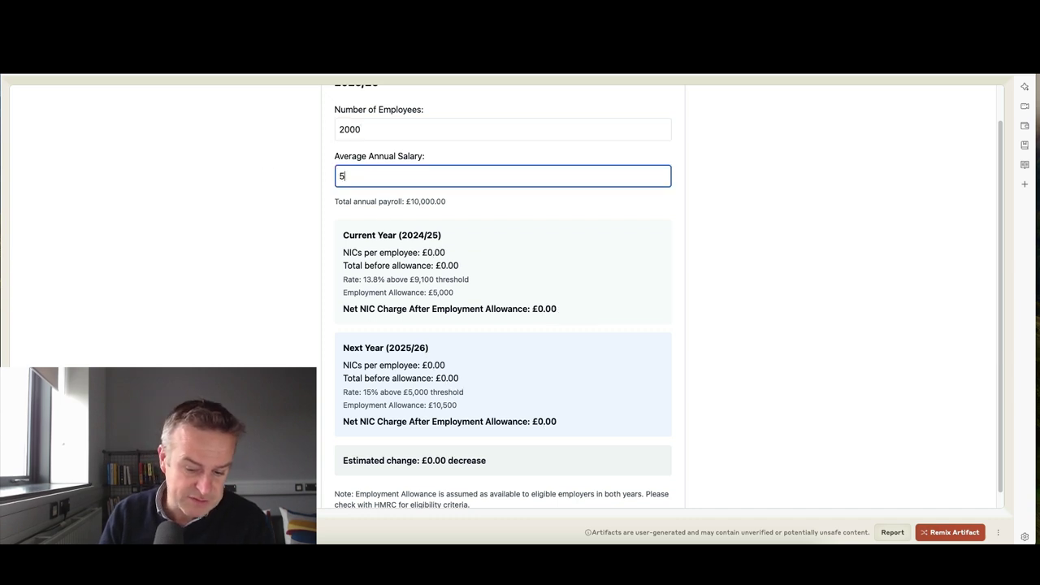
pyautogui.write('0,000')
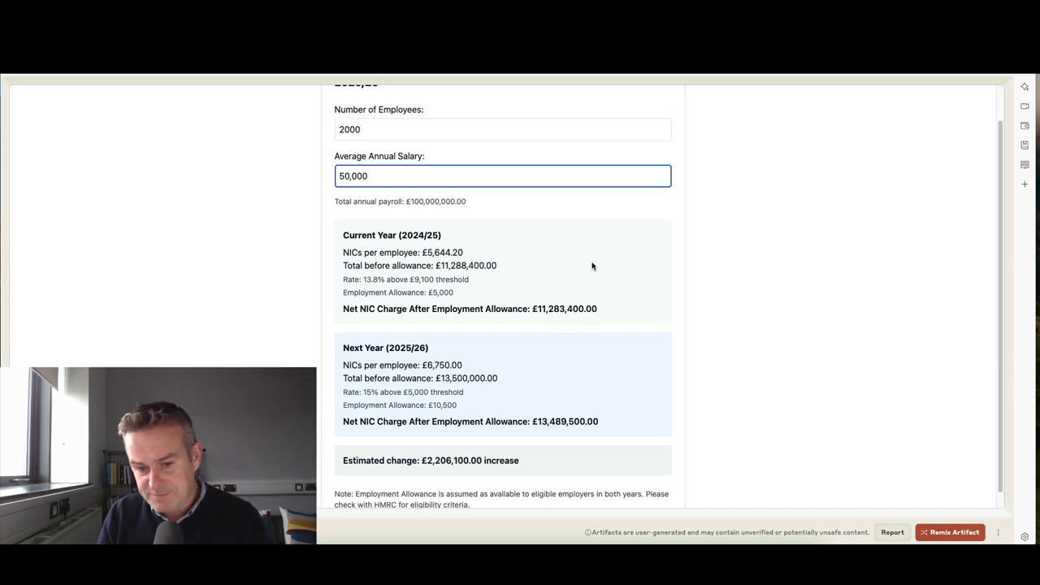
pyautogui.scroll(1, 576, 267)
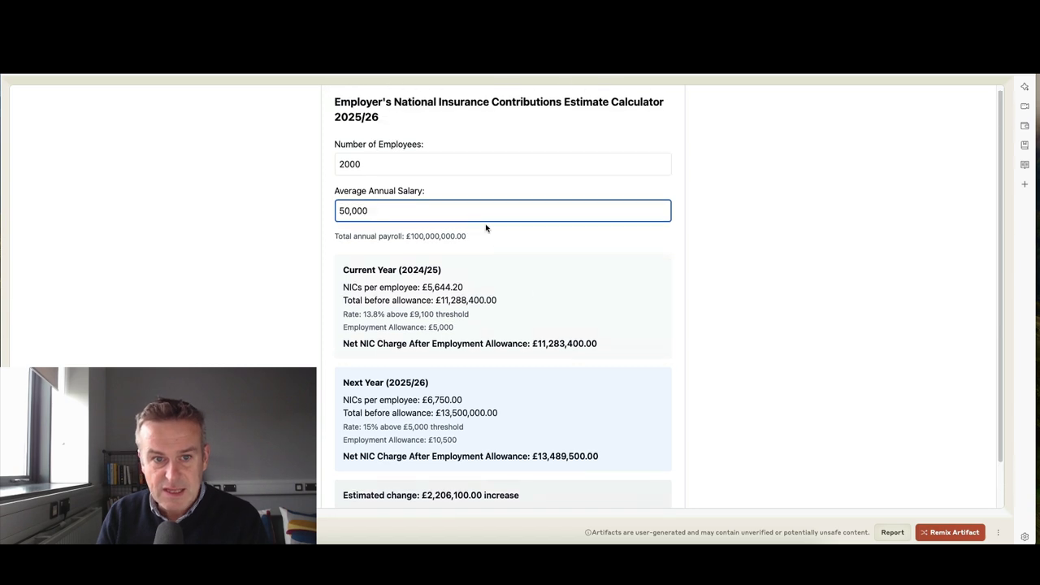
# Set 5 employees with a 65,000 average salary and recalculate
pyautogui.hotkey('shift', 'Tab')
pyautogui.write('5')
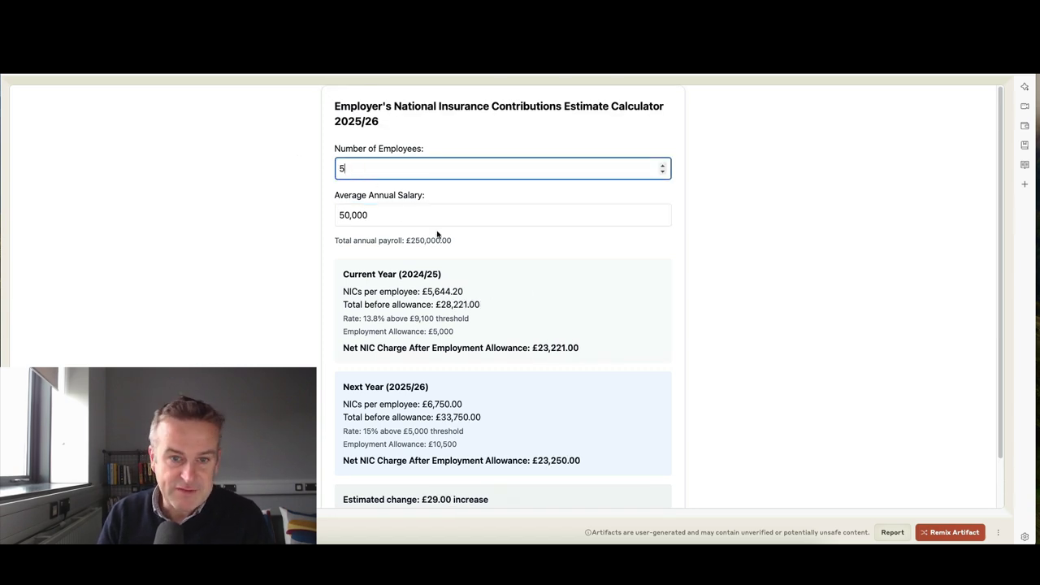
pyautogui.press('Tab')
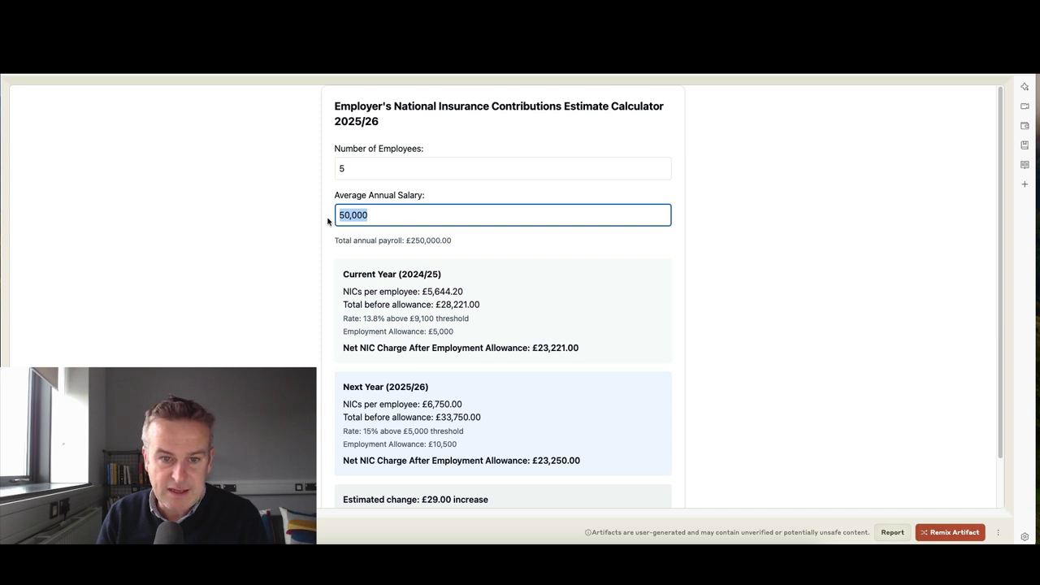
pyautogui.write('65')
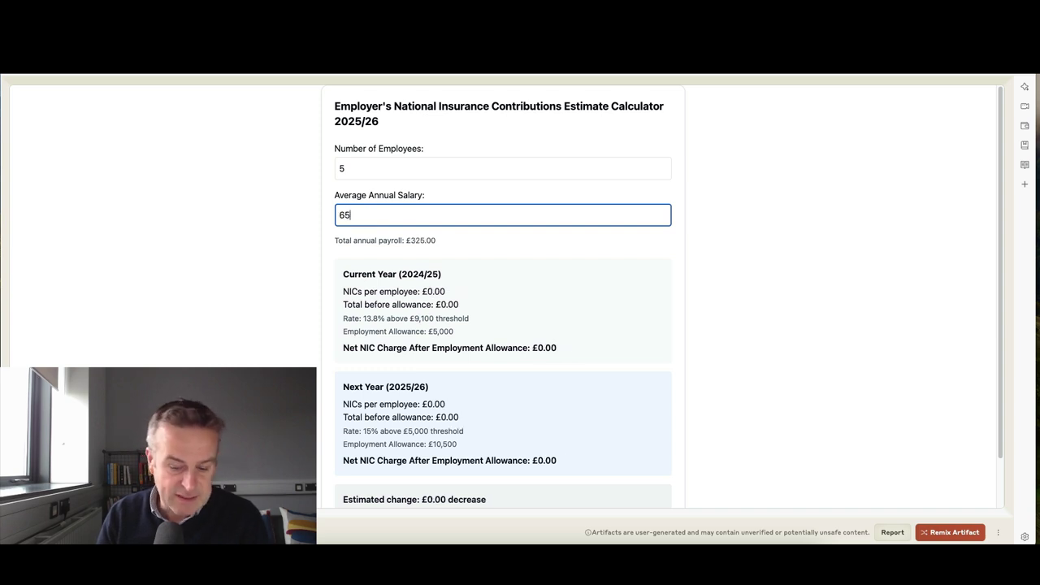
pyautogui.write(',000')
pyautogui.click(554, 251)
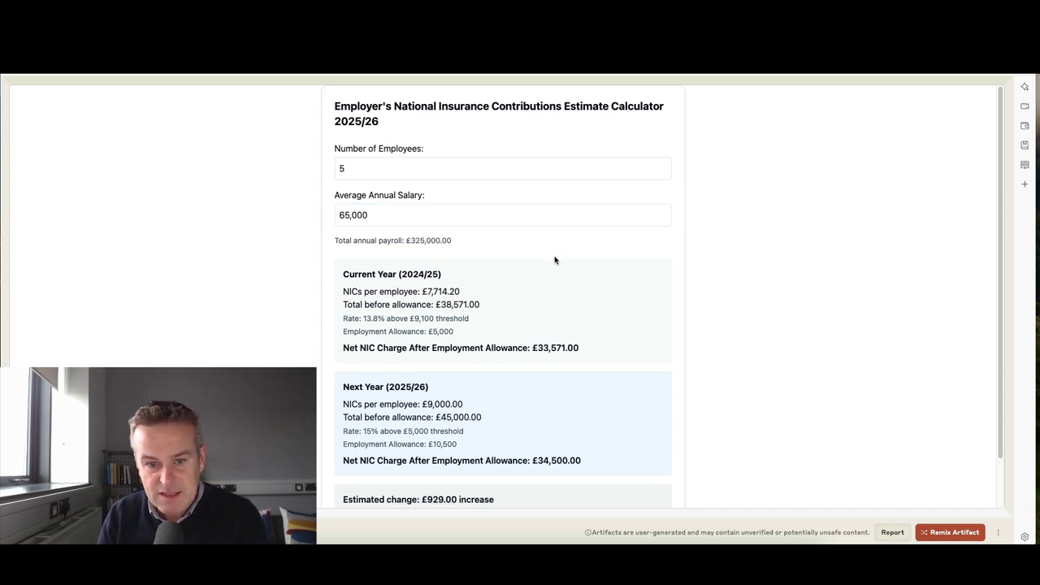